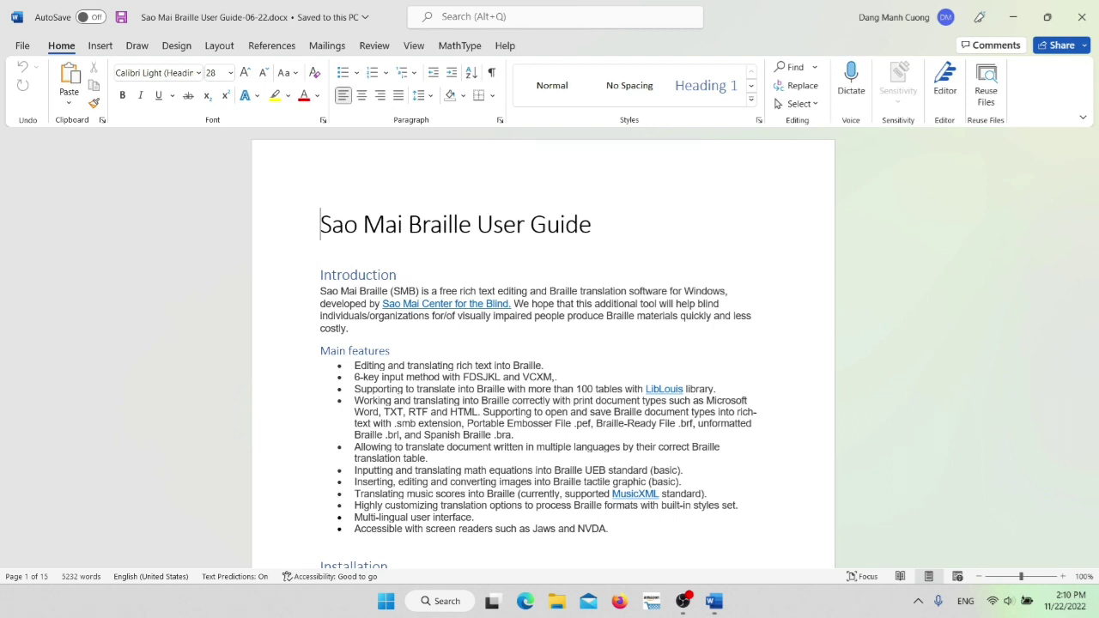
- Close 'Sao Mai Braille User Guide-06-22.docx' so Word raises its save-changes prompt
key("ctrl+w")
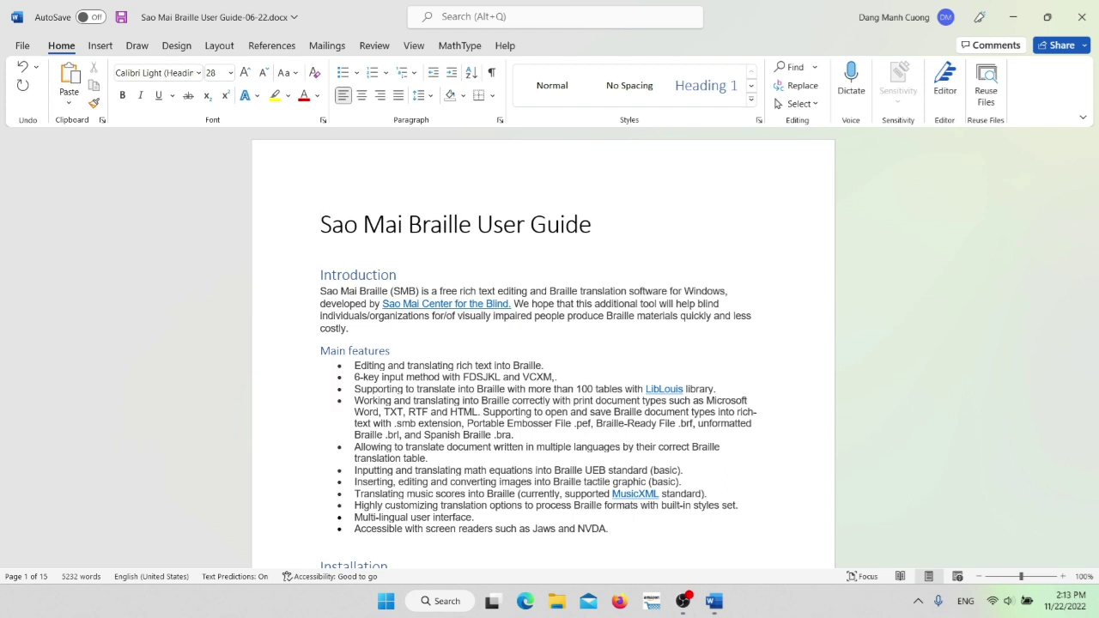
key("alt+F4")
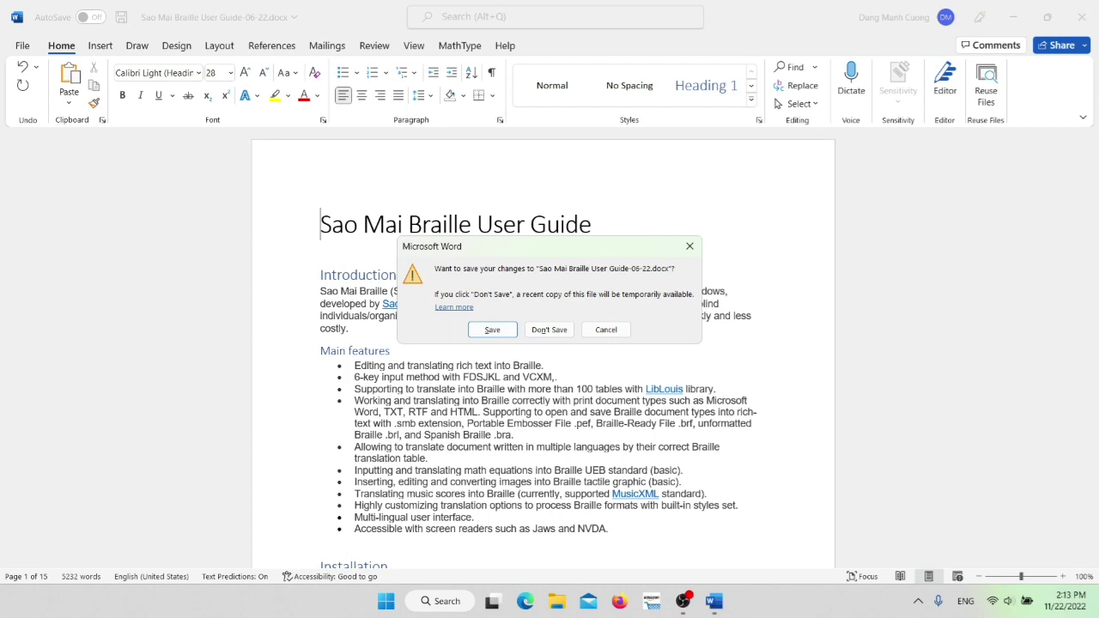
- Choose Don't Save to discard changes to the Sao Mai Braille User Guide
key("Return")
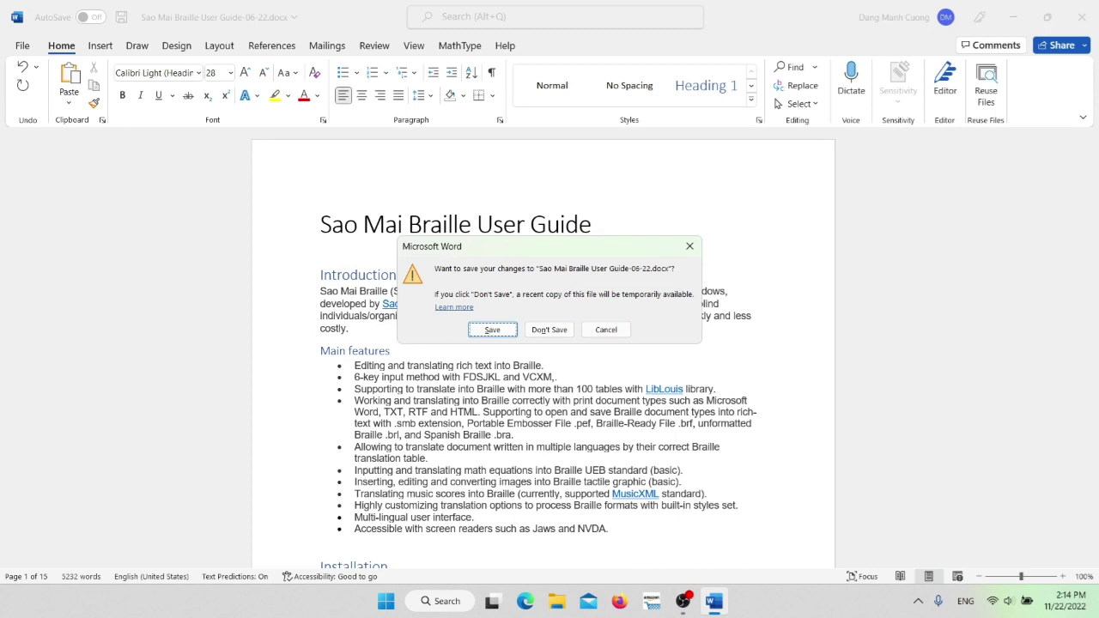
key("Tab")
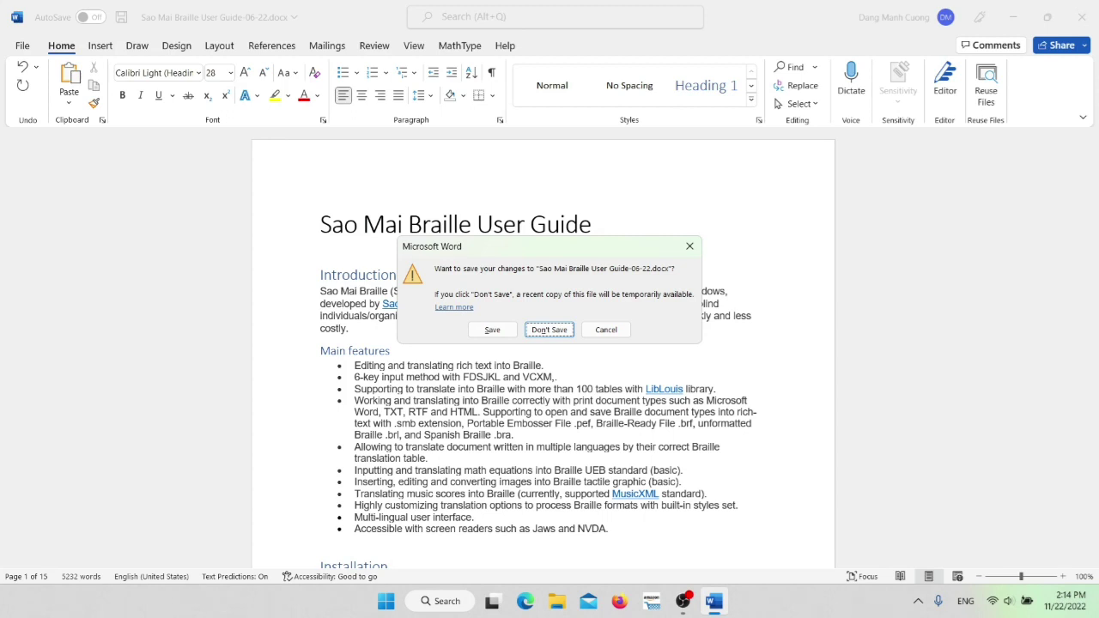
key("Return")
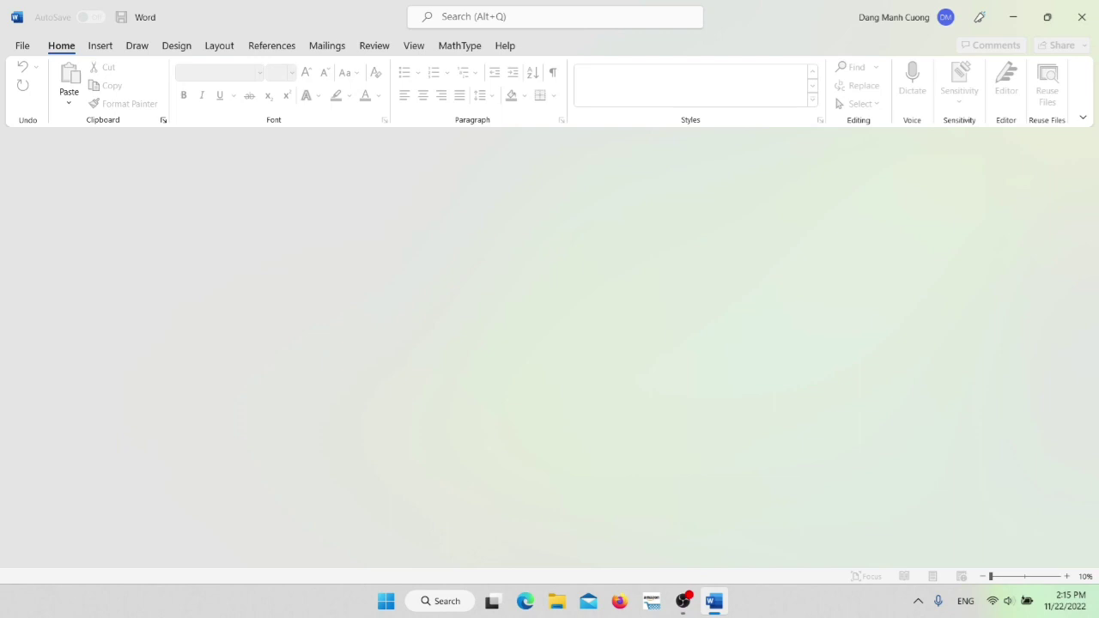
- Go to File > Open > Recent and move focus into the recent documents list
key("alt+f")
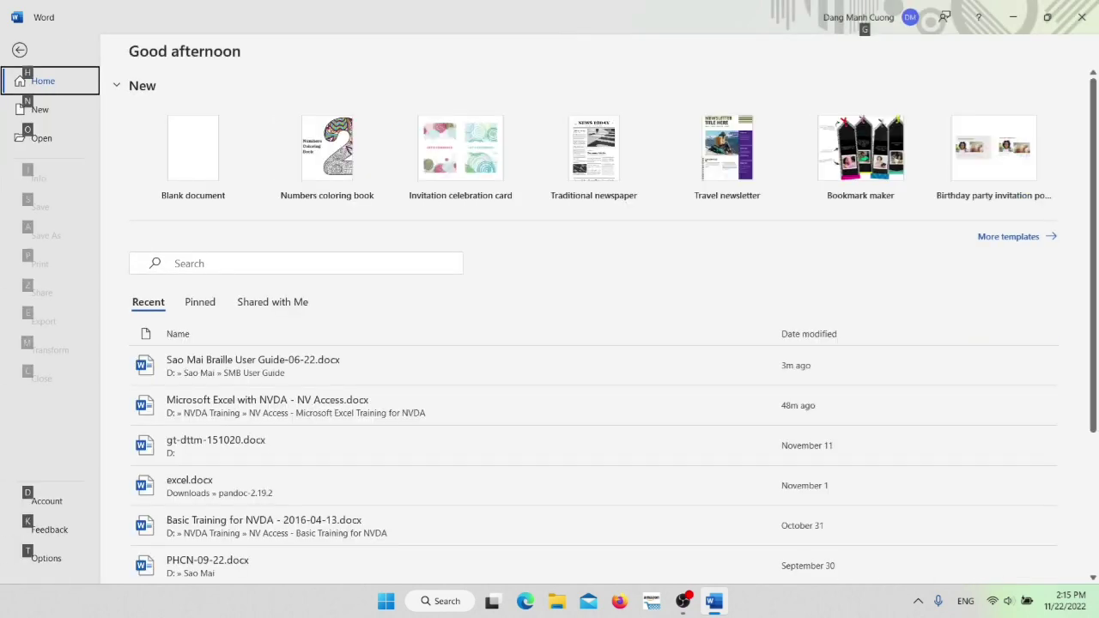
key("Down")
key("Down")
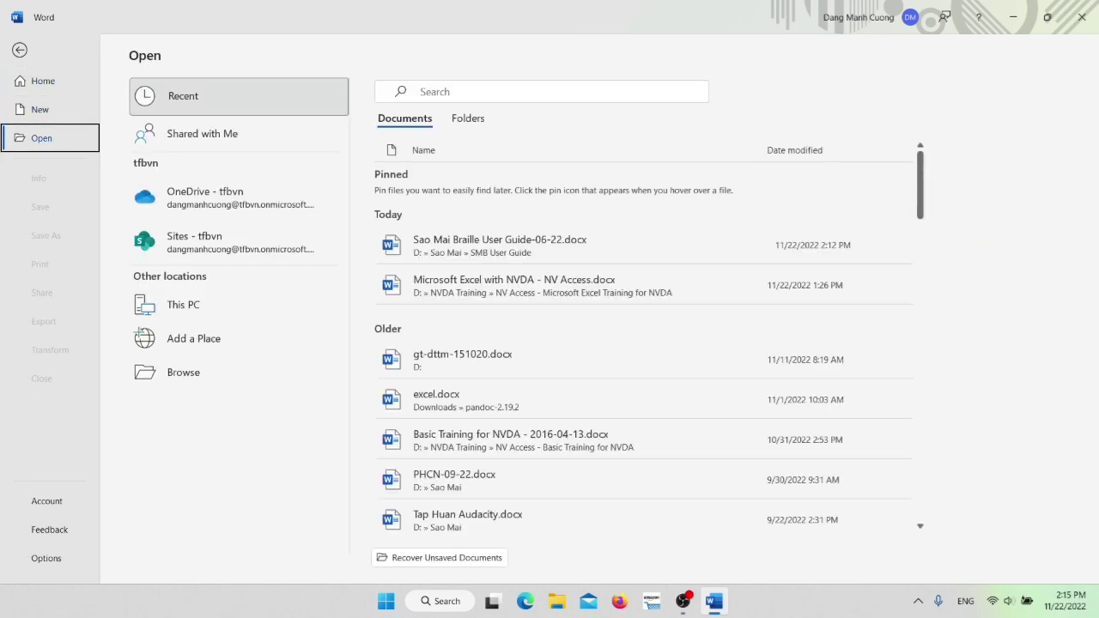
key("Tab")
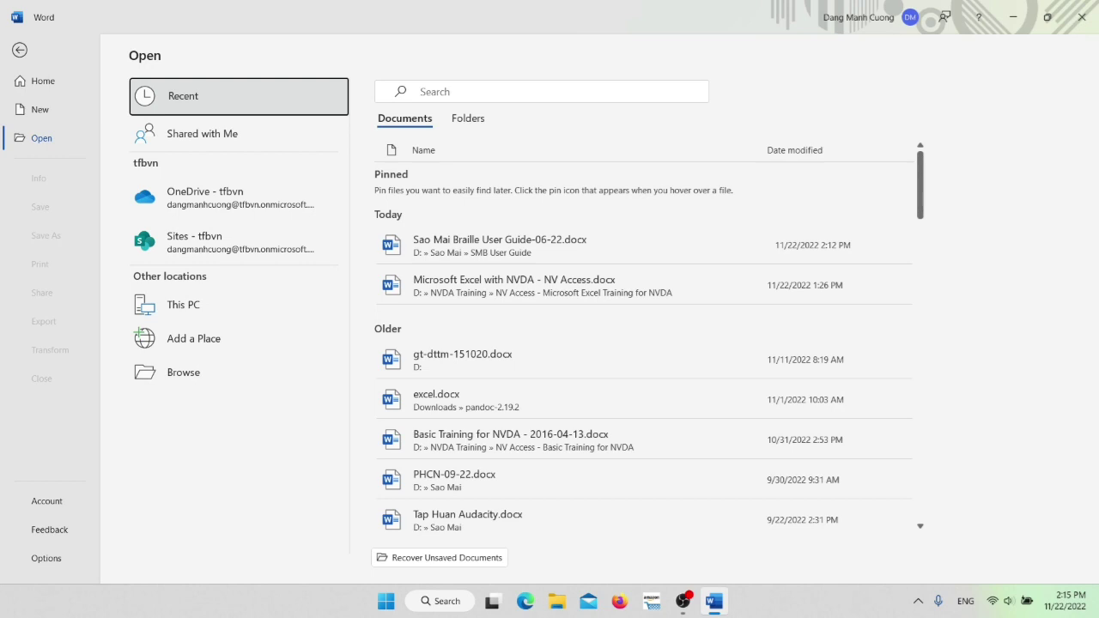
left_click(515, 91)
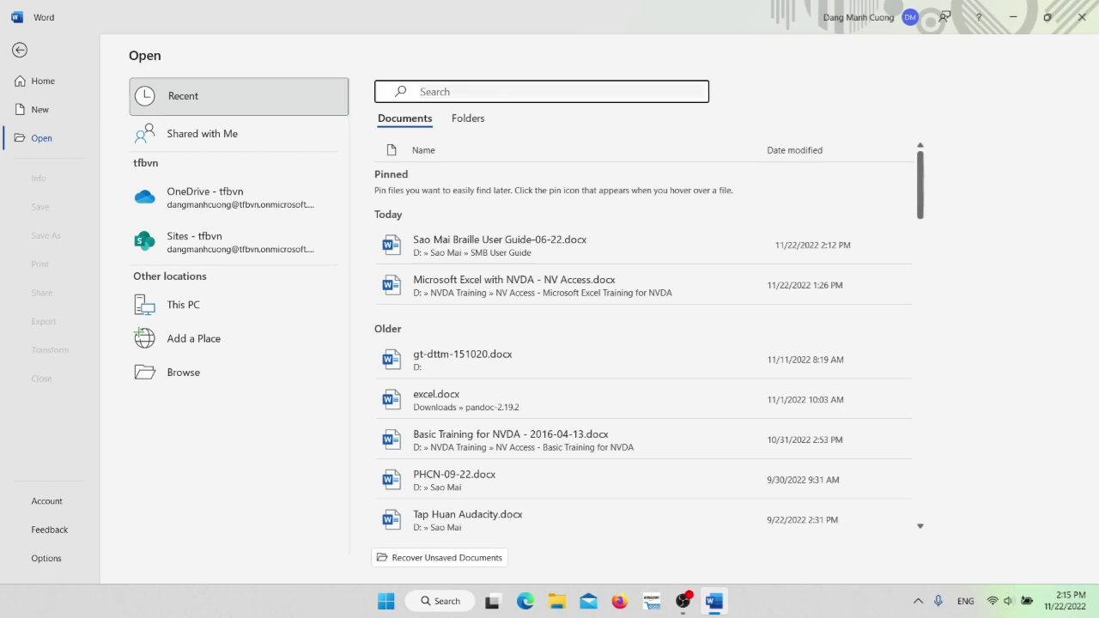
key("Tab")
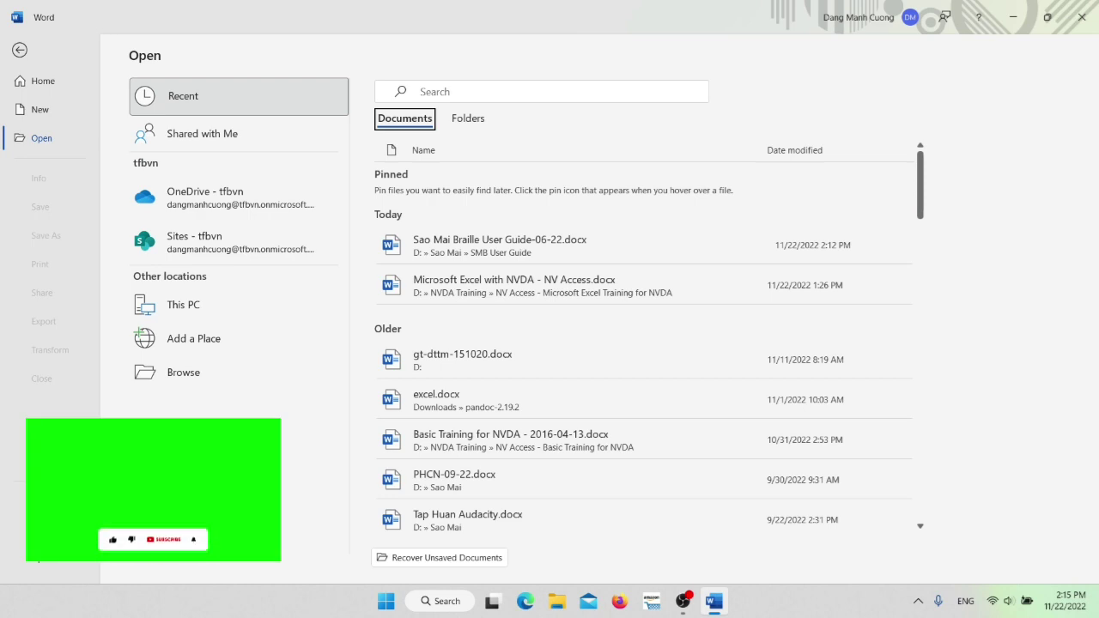
key("Tab")
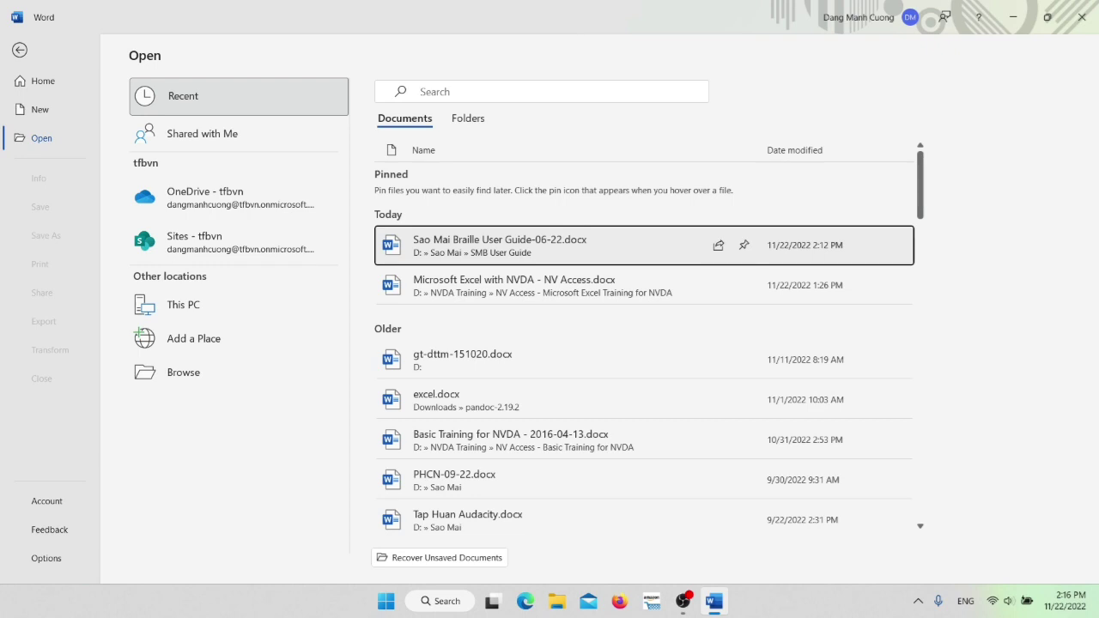
- Select 'Sao Mai Braille User Guide-06-22.docx' in the Recent list and open its context menu
left_click(515, 285)
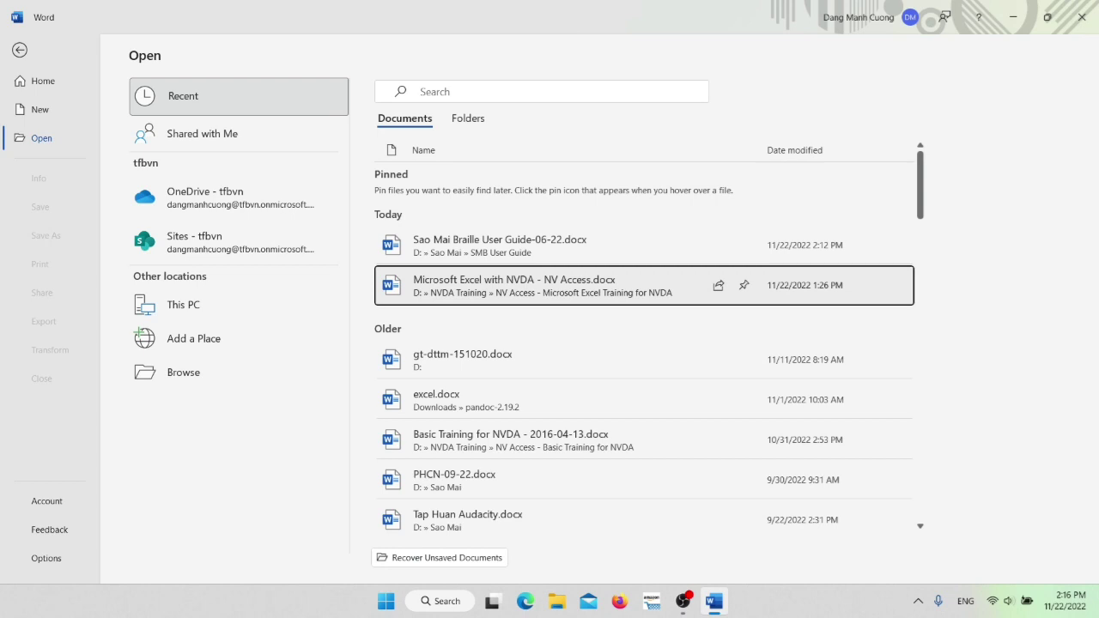
left_click(515, 359)
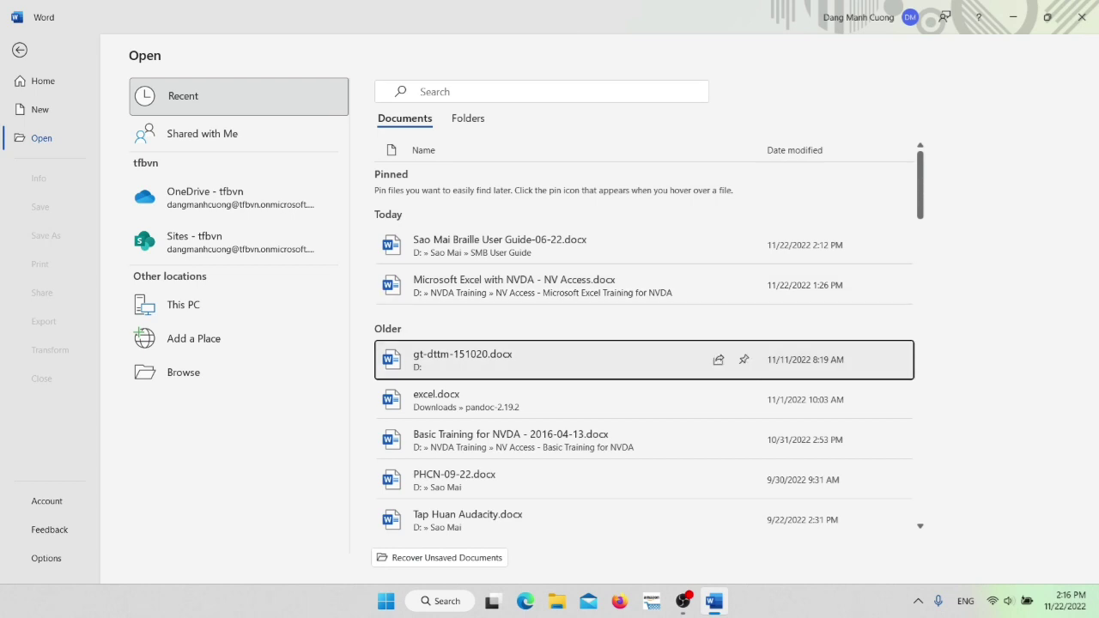
left_click(515, 400)
left_click(515, 360)
left_click(515, 285)
left_click(515, 245)
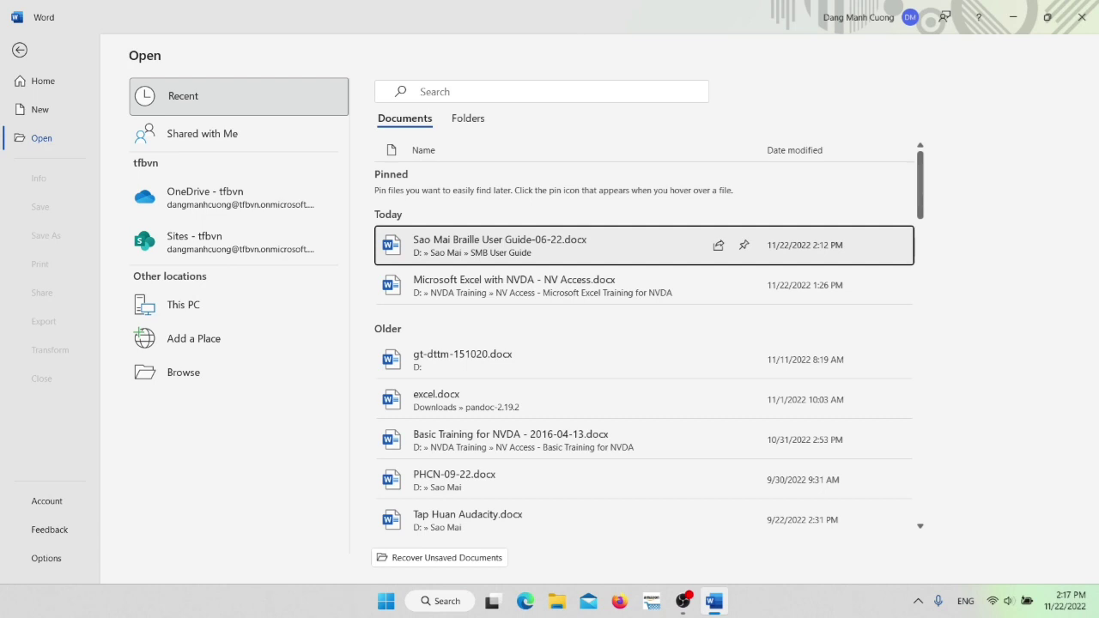
key("shift+F10")
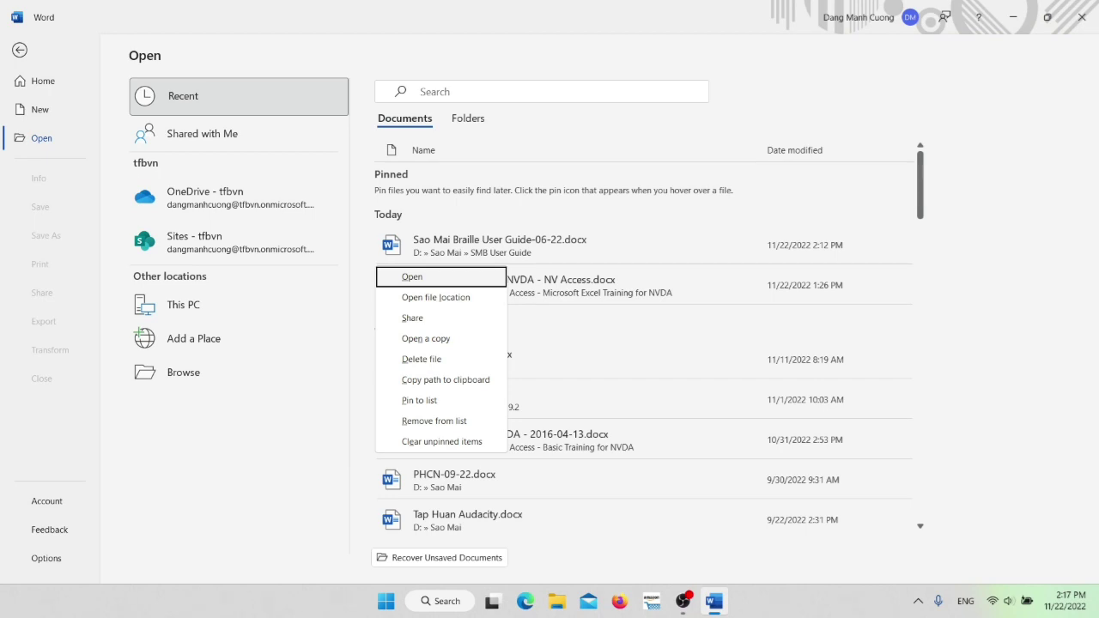
- Use Copy path to clipboard on the Sao Mai guide, then show it with NVDA+C
key("Down")
key("Down")
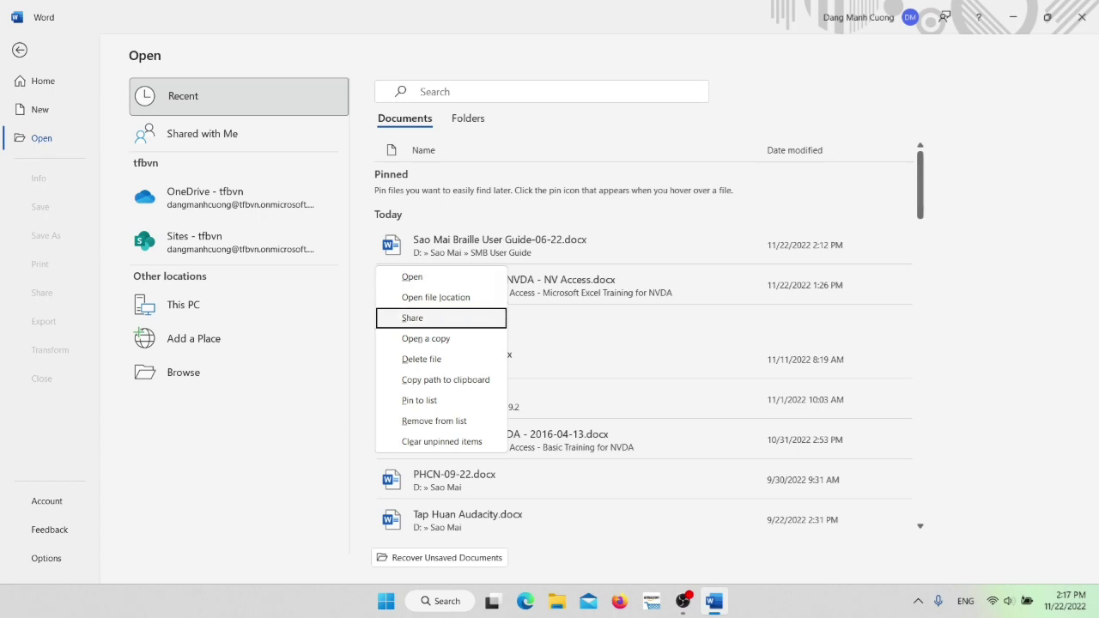
key("Down")
key("Down")
key("Down")
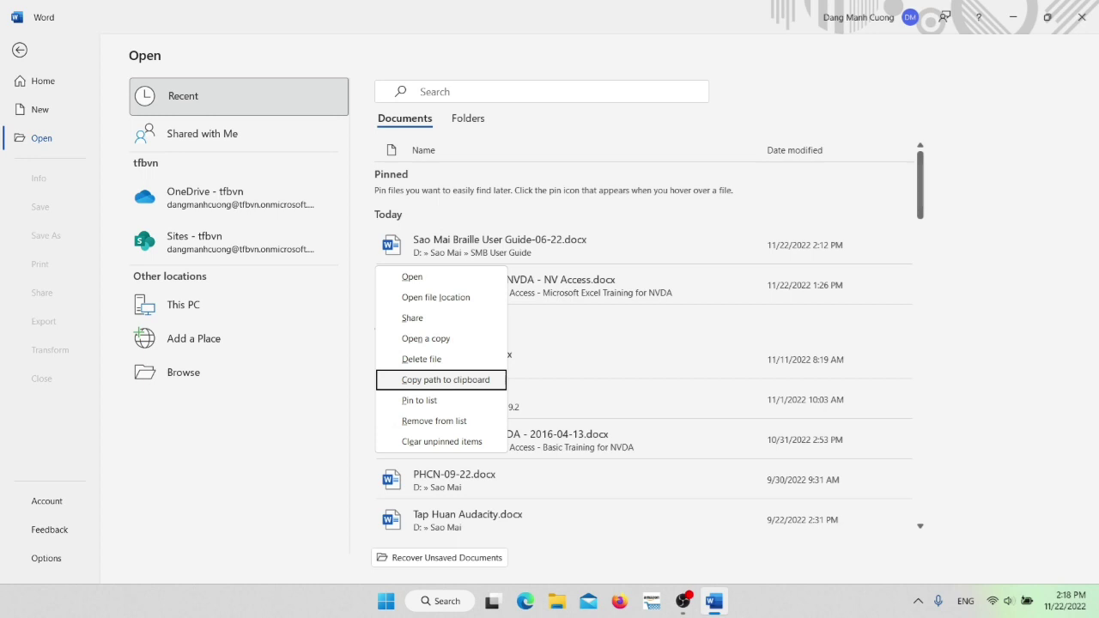
key("Return")
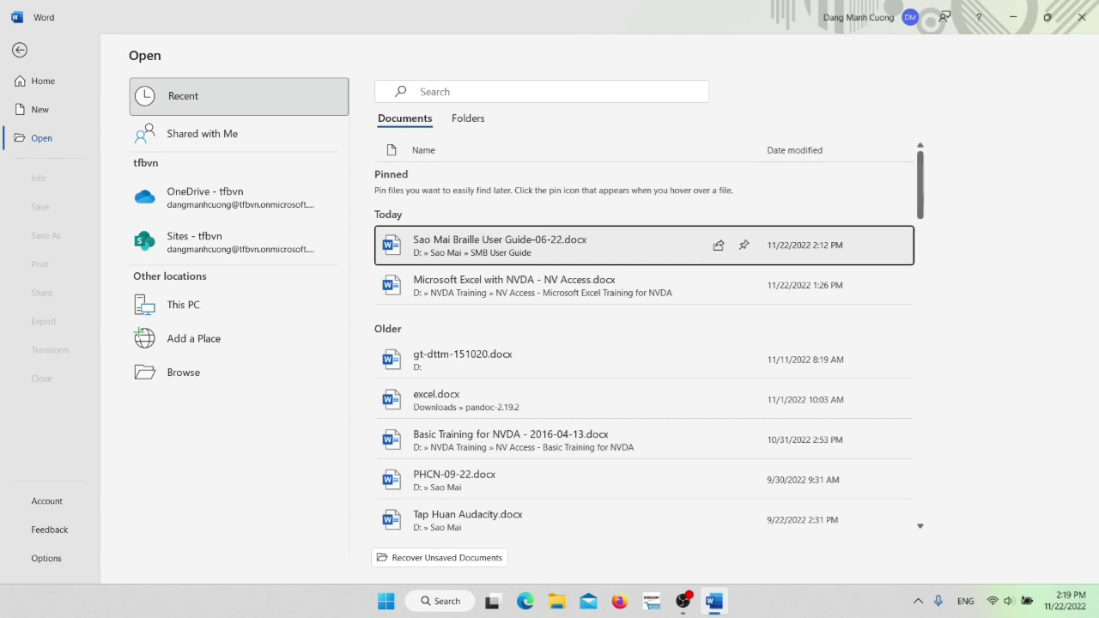
key("Insert+c")
key("Insert+c")
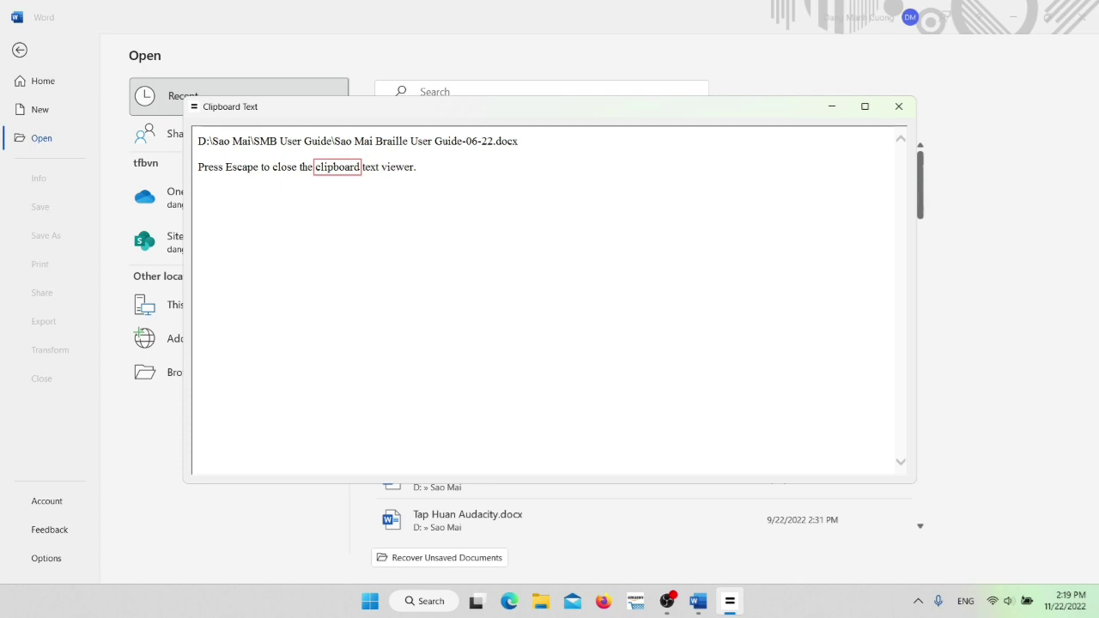
- Read the copied path 'D:\Sao Mai\SMB User Guide\...' by line, character and word, then close the viewer
key("Down")
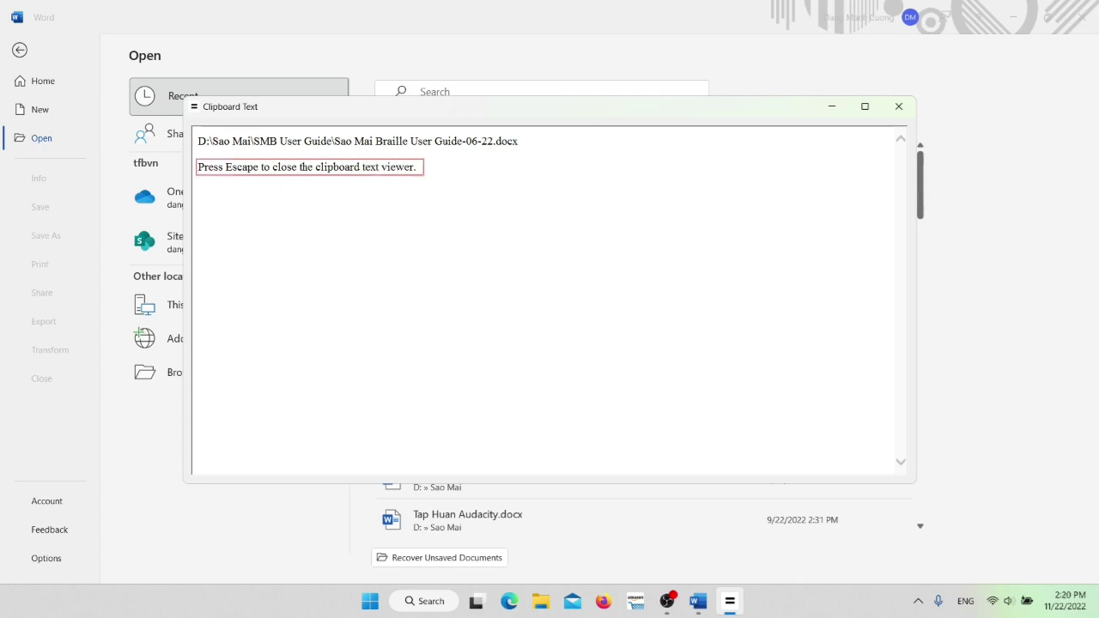
key("Up")
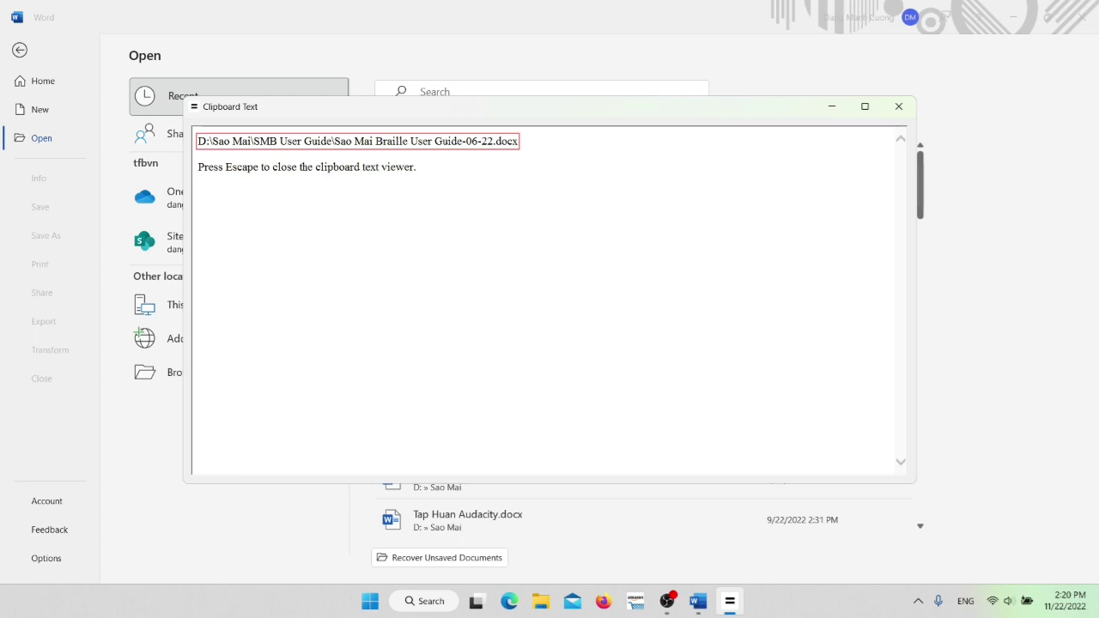
key("Left")
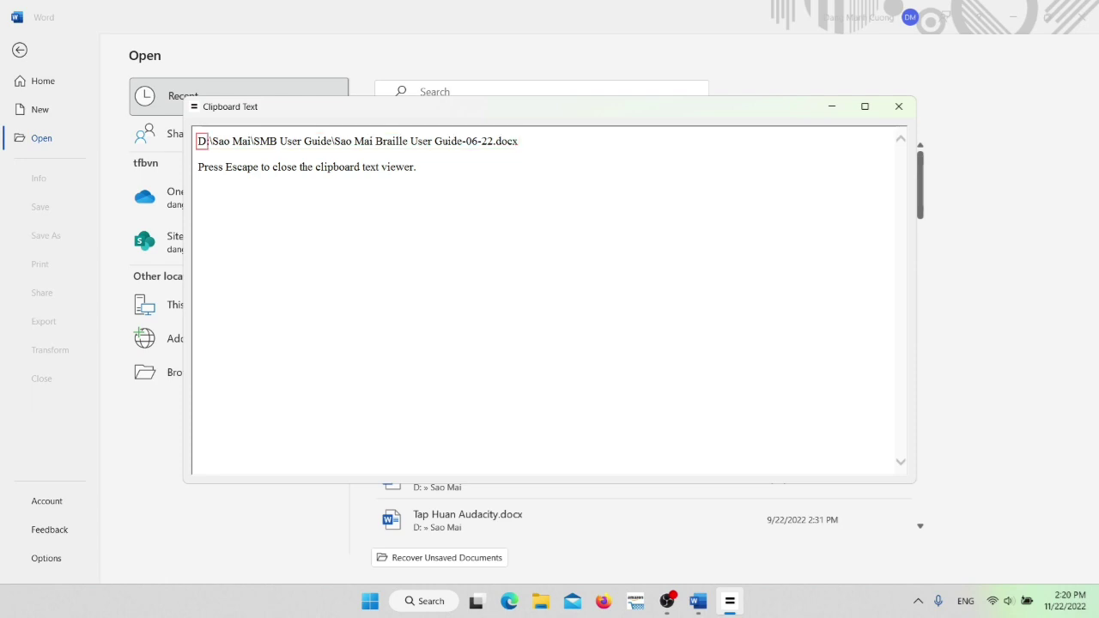
key("ctrl+Right")
key("ctrl+Right")
key("ctrl+Right")
key("Escape")
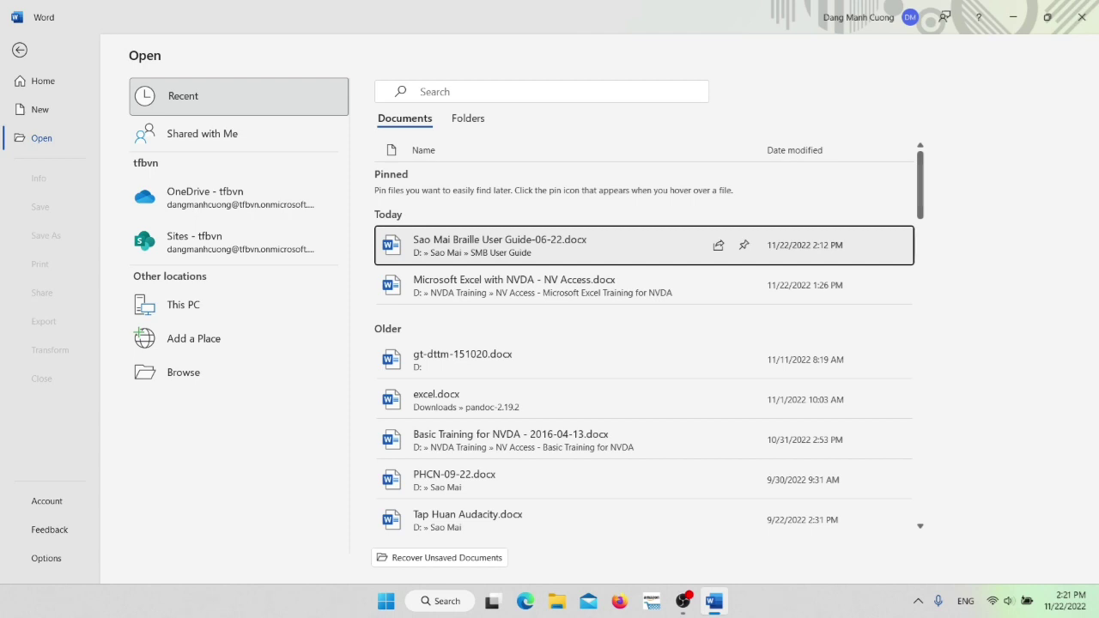
key("Caps_Lock")
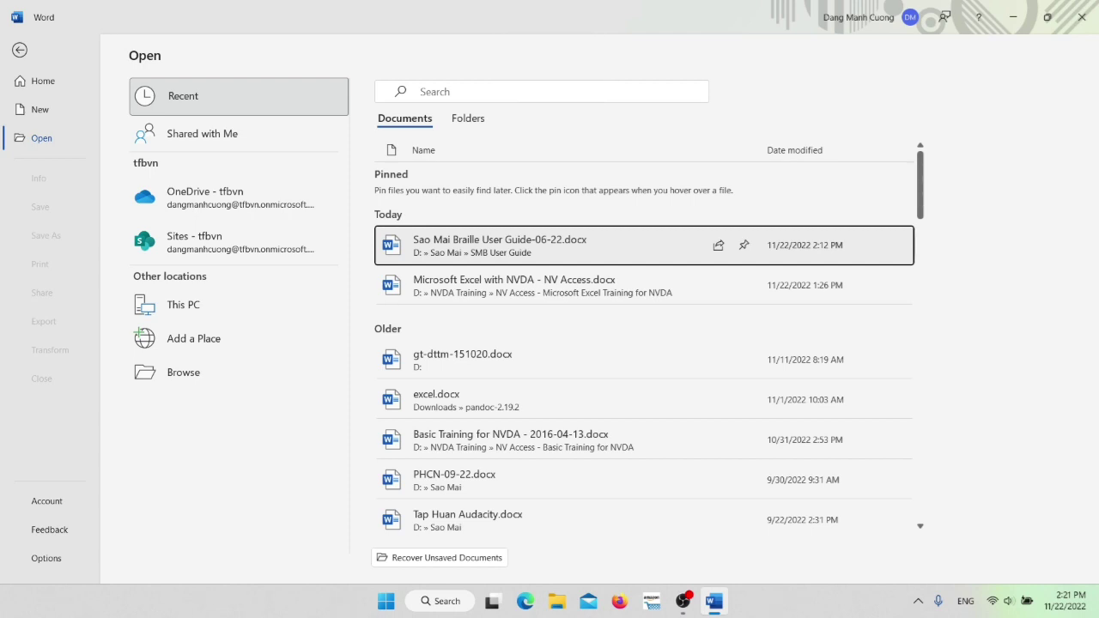